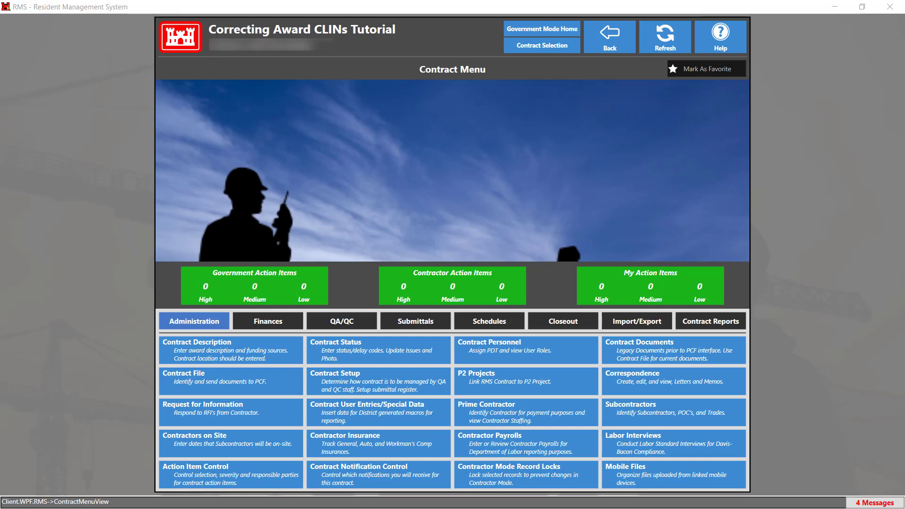
# Check the contract number and delivery order number in the Contract Description, and return to the Contract Menu.
pyautogui.click(210, 347)
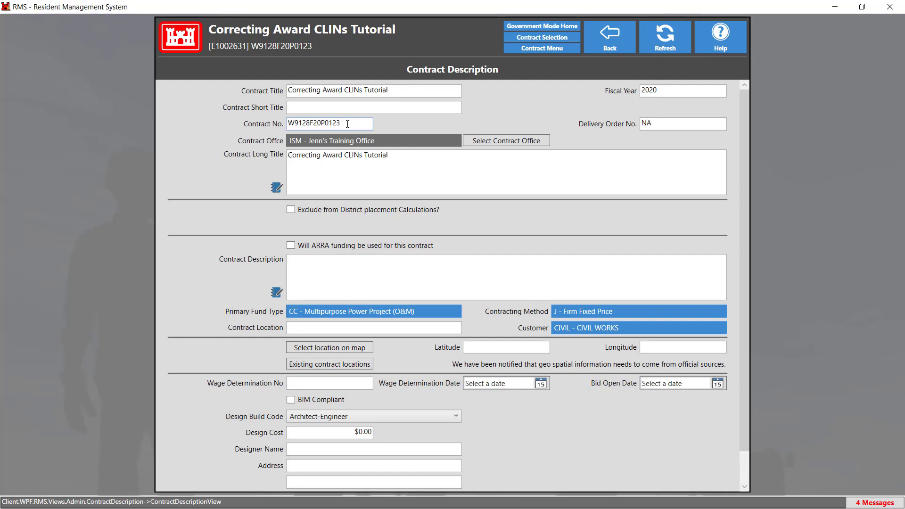
pyautogui.doubleClick(293, 125)
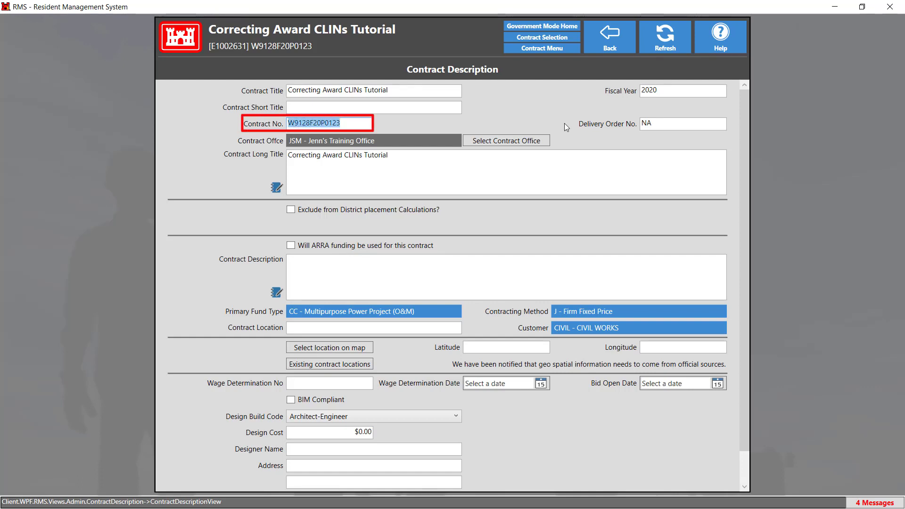
pyautogui.doubleClick(665, 121)
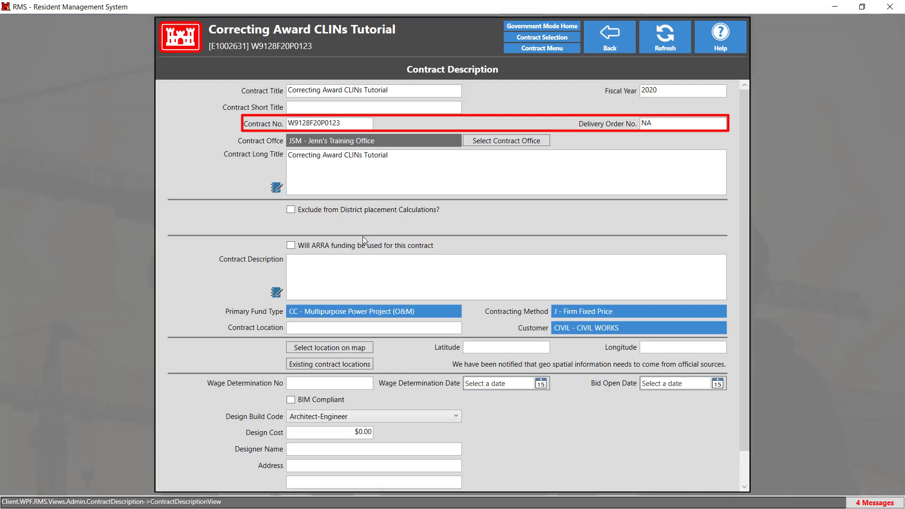
pyautogui.doubleClick(346, 124)
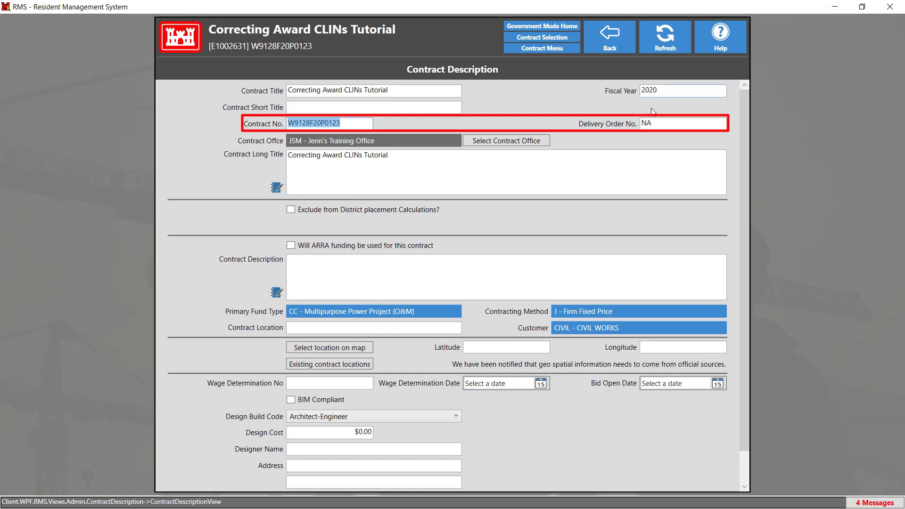
pyautogui.doubleClick(658, 124)
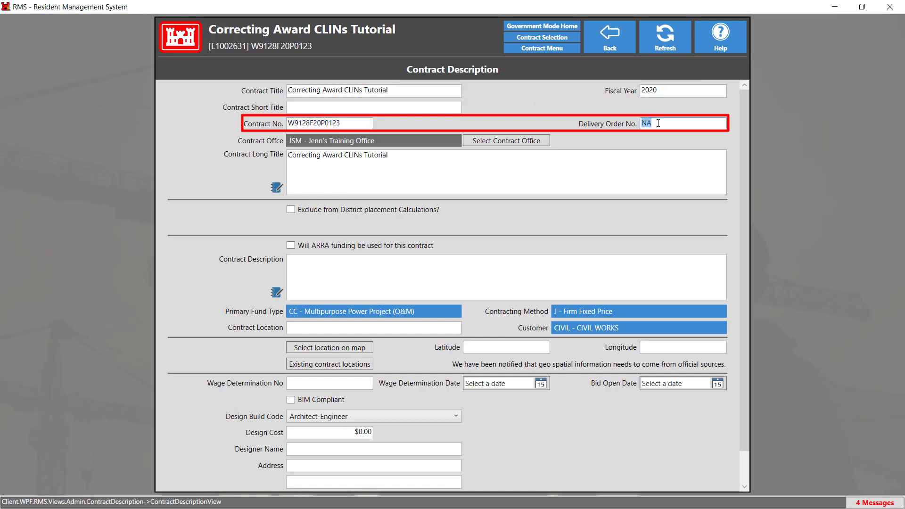
pyautogui.doubleClick(353, 125)
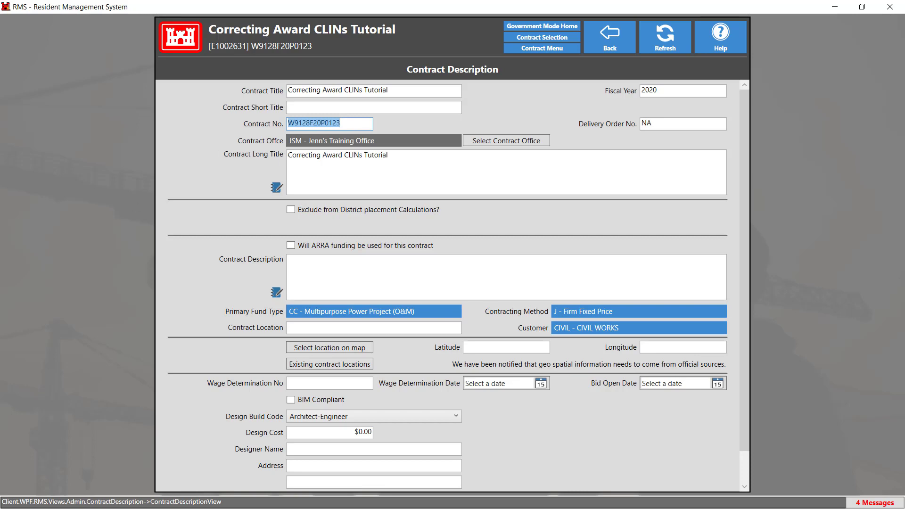
pyautogui.click(622, 39)
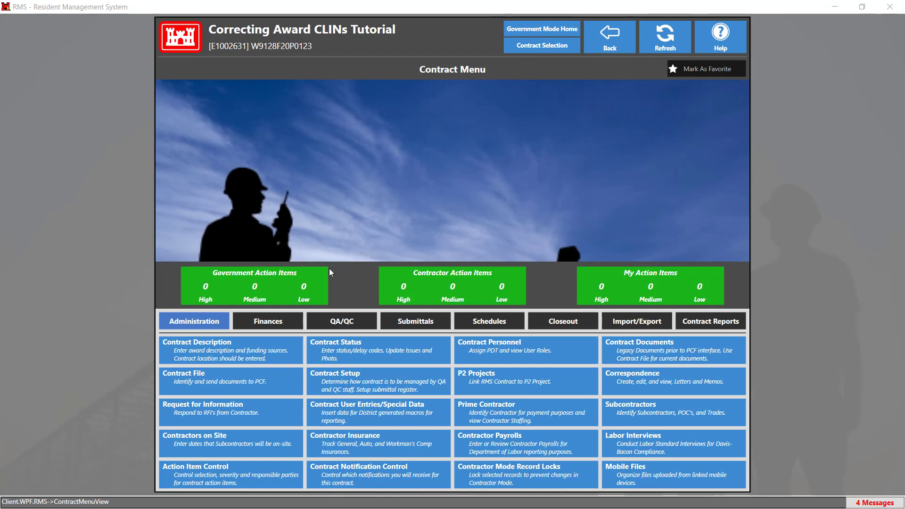
# Set the CEFMS database name to WALLA WALLA DISTRICT (G4) in the Contract Setup and return to the Contract Menu.
pyautogui.click(338, 378)
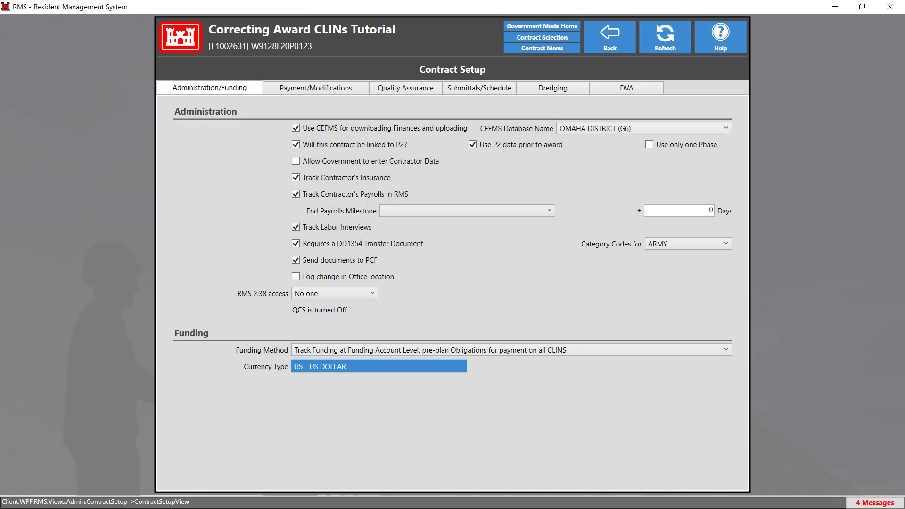
pyautogui.click(727, 127)
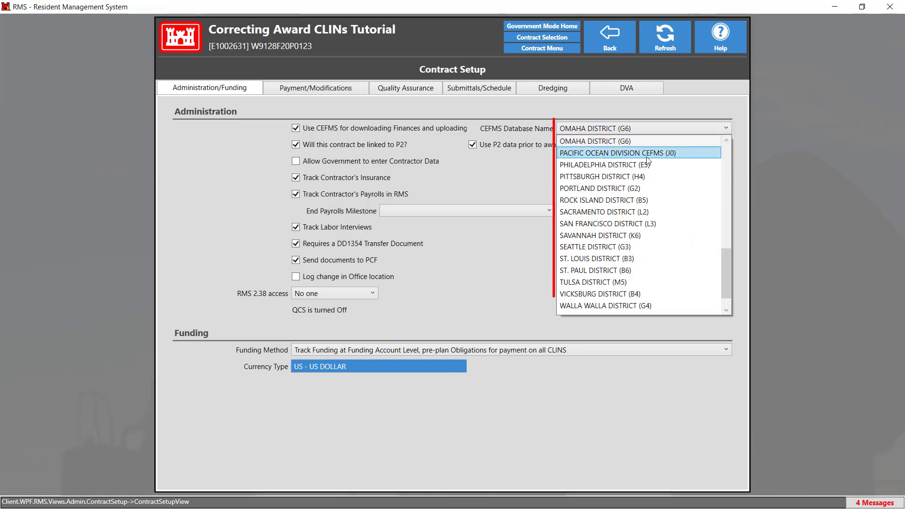
pyautogui.scroll(-1, 613, 283)
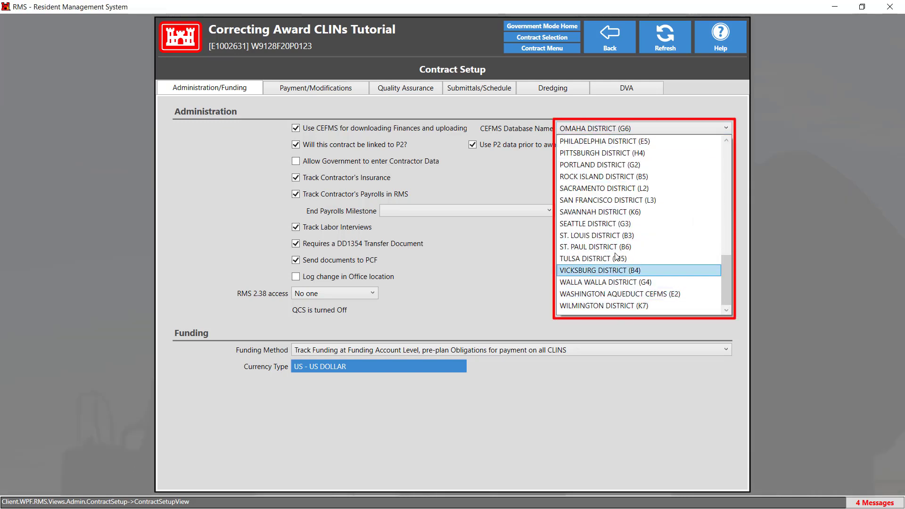
pyautogui.click(609, 282)
pyautogui.click(611, 38)
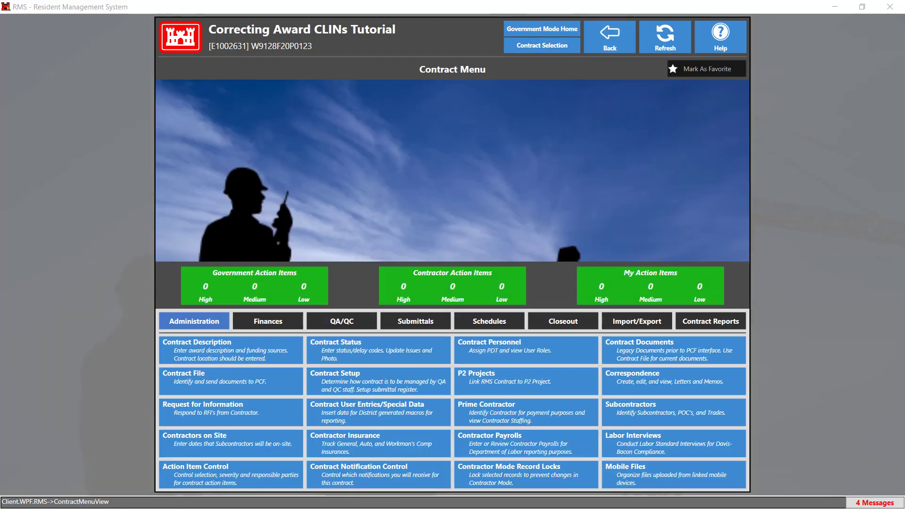
# Display all finances in the contract's CEFMS financial tree and expand the tree to check it.
pyautogui.click(284, 326)
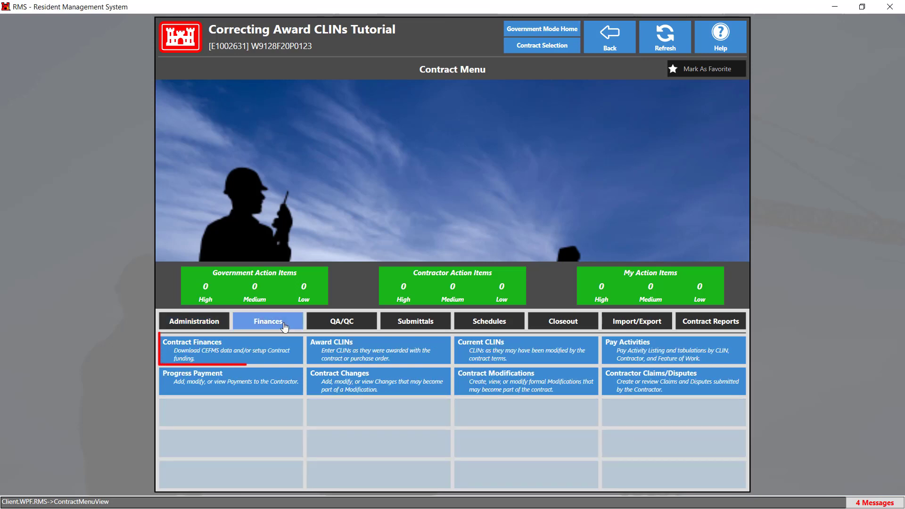
pyautogui.click(247, 353)
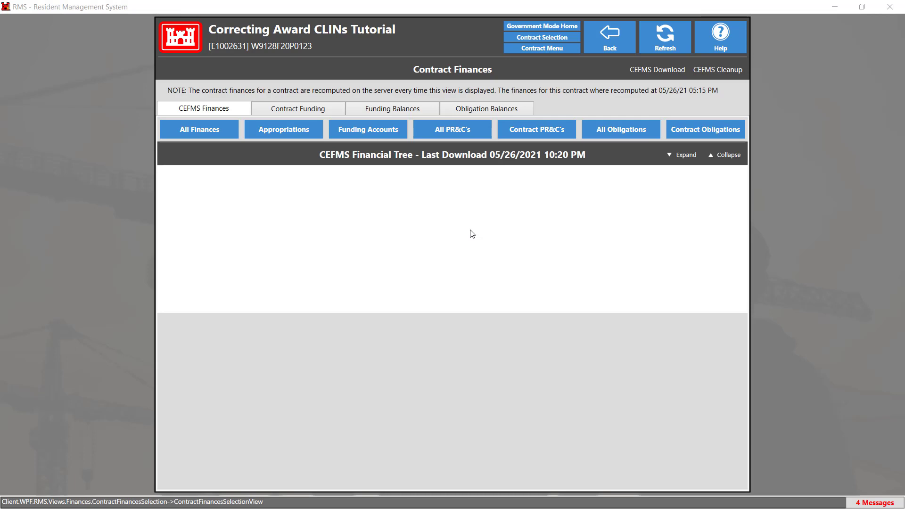
pyautogui.click(223, 135)
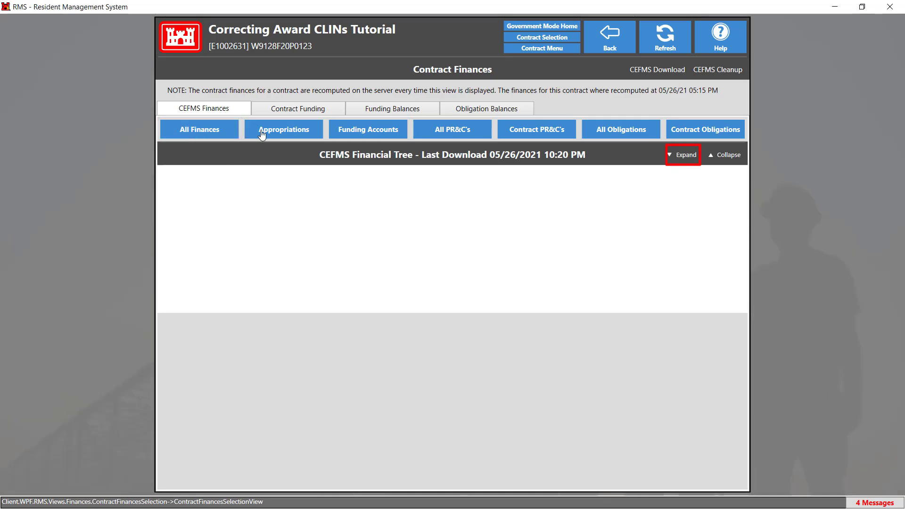
pyautogui.click(684, 155)
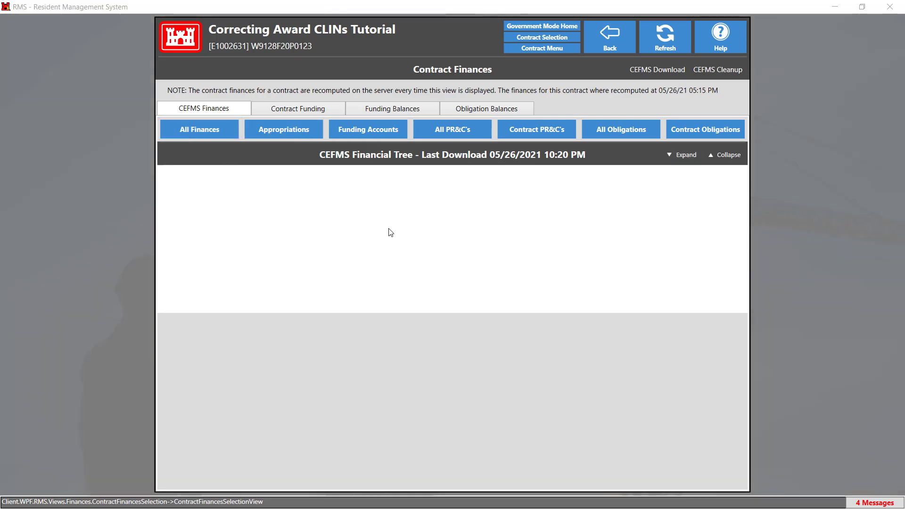
# Download the contract's finances from CEFMS, acknowledge the completion message and return to the Contract Menu.
pyautogui.click(663, 71)
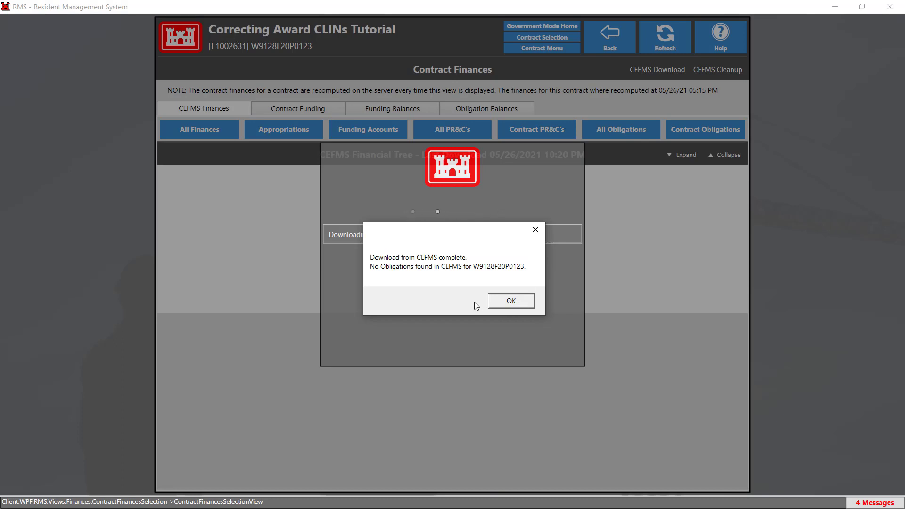
pyautogui.click(511, 301)
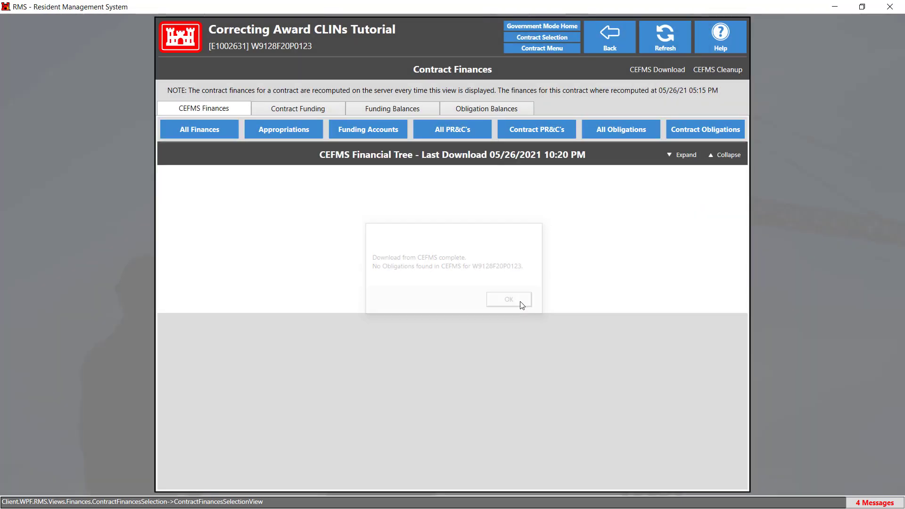
pyautogui.click(598, 42)
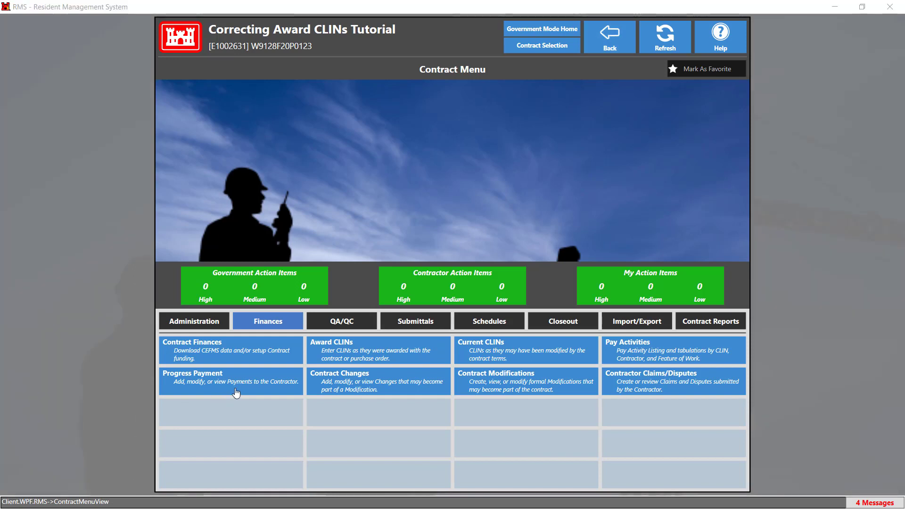
# Open the funding of award CLIN 0001, NDT Tainter Gate 4 &16, from the Award CLINs list.
pyautogui.click(355, 357)
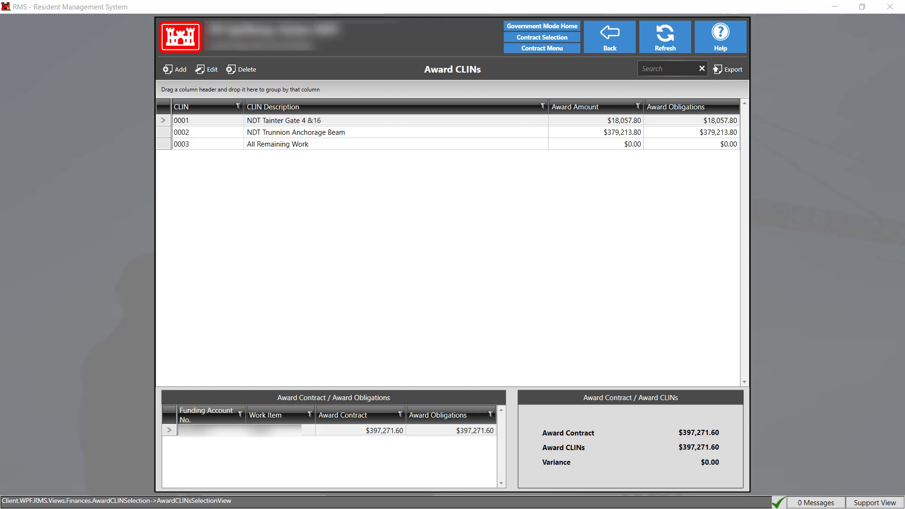
pyautogui.click(330, 120)
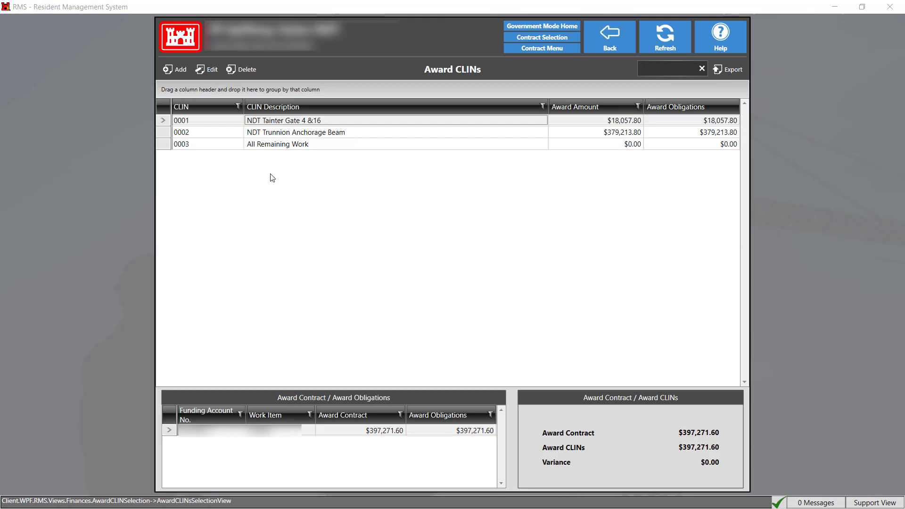
pyautogui.doubleClick(272, 121)
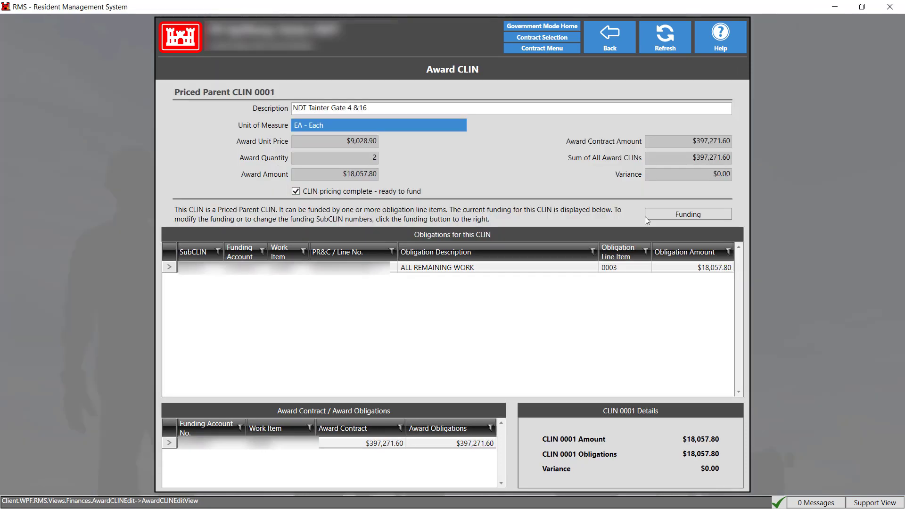
pyautogui.click(684, 215)
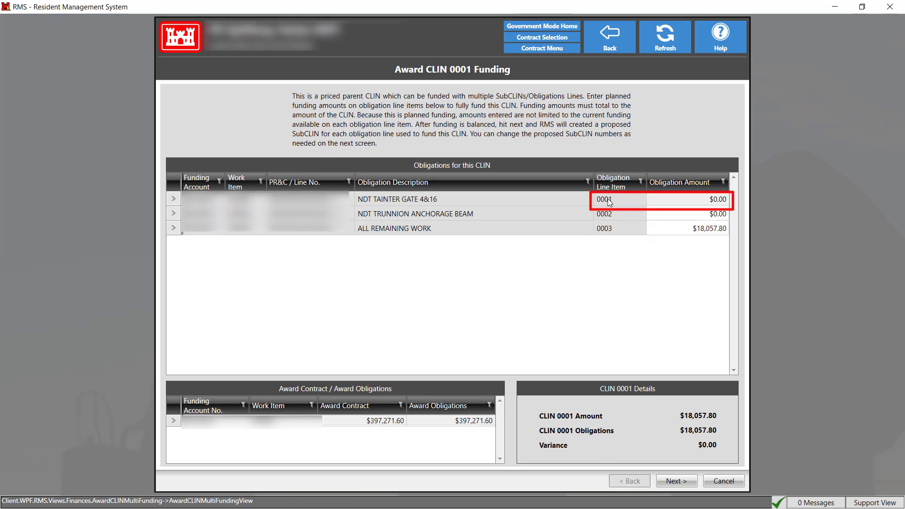
# Fund CLIN 0001 with $0.00 on obligation line item 0003 and $18,057.80 on line item 0001, and finish with the proposed SubCLIN.
pyautogui.click(716, 230)
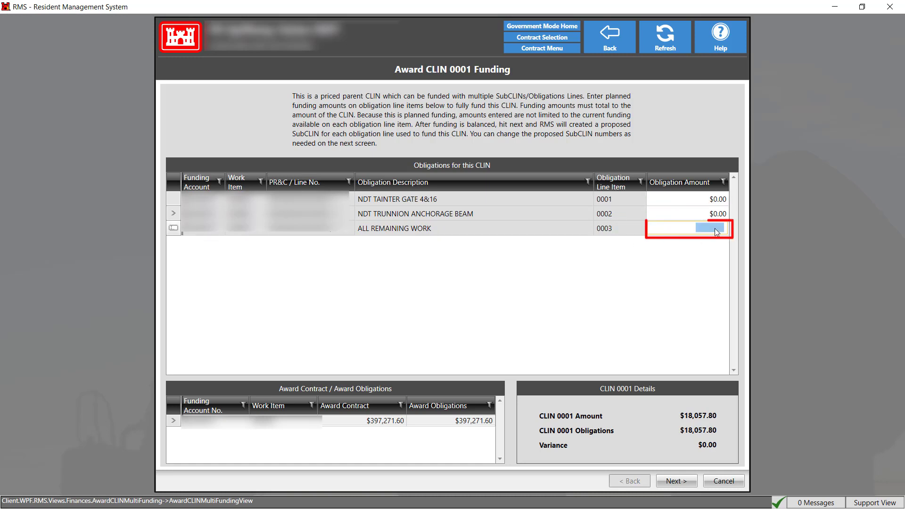
pyautogui.press('BackSpace')
pyautogui.write('0')
pyautogui.click(719, 202)
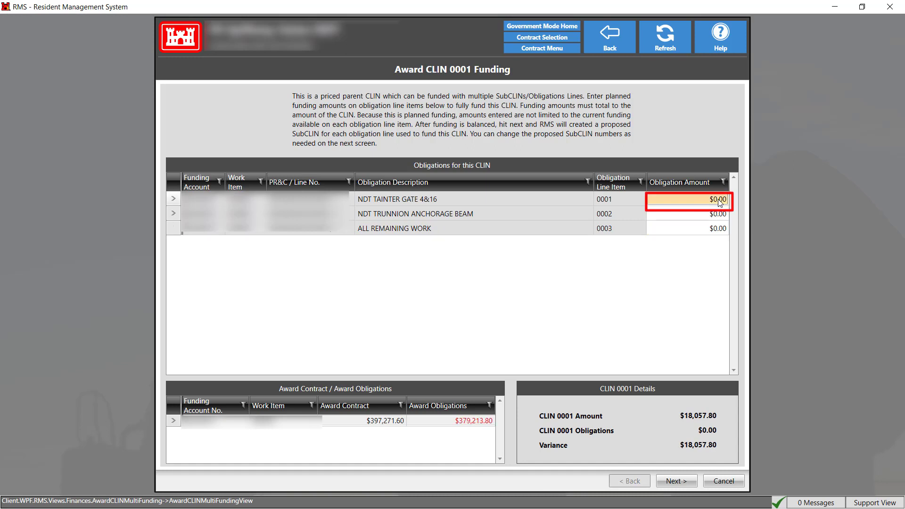
pyautogui.write('18057.80')
pyautogui.press('Tab')
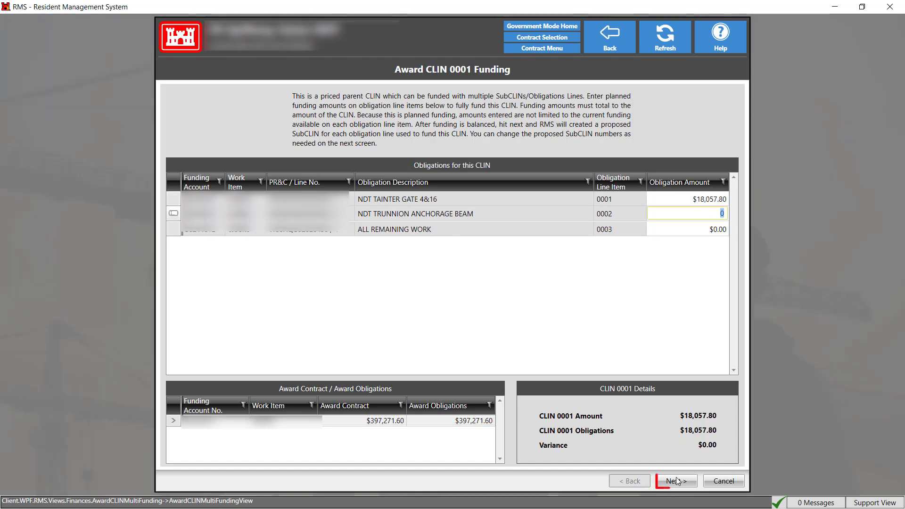
pyautogui.click(677, 481)
pyautogui.click(726, 482)
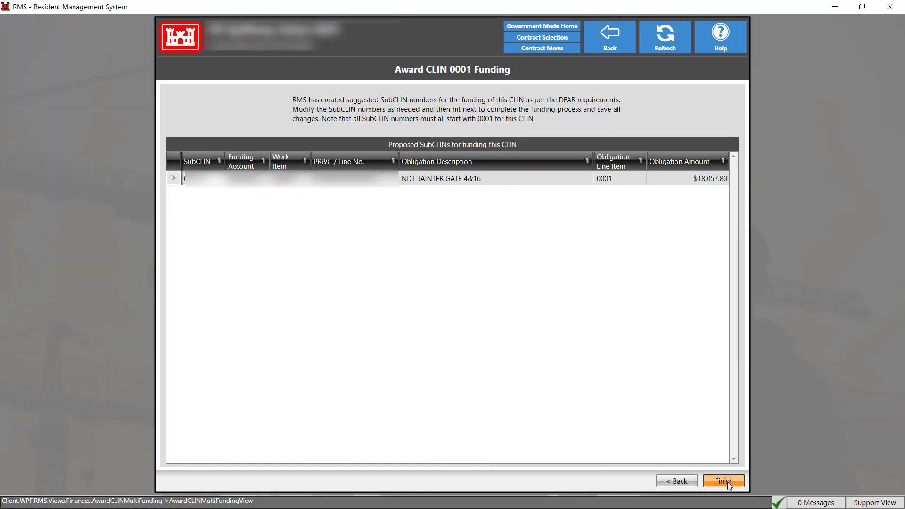